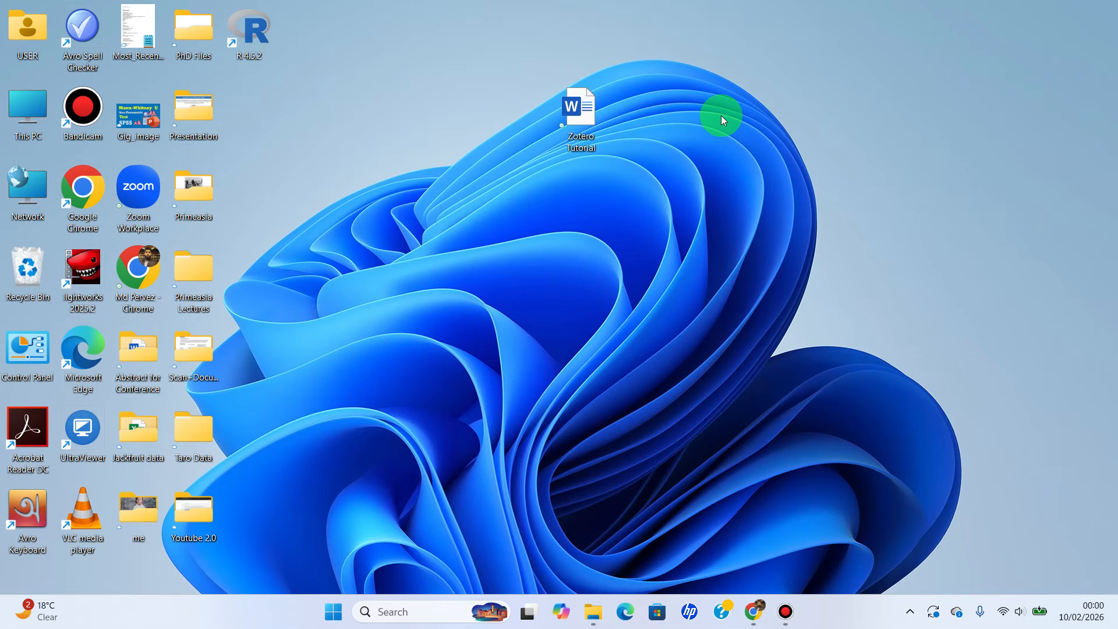
Step: Open the zotero.org website in Chrome
left_click(754, 611)
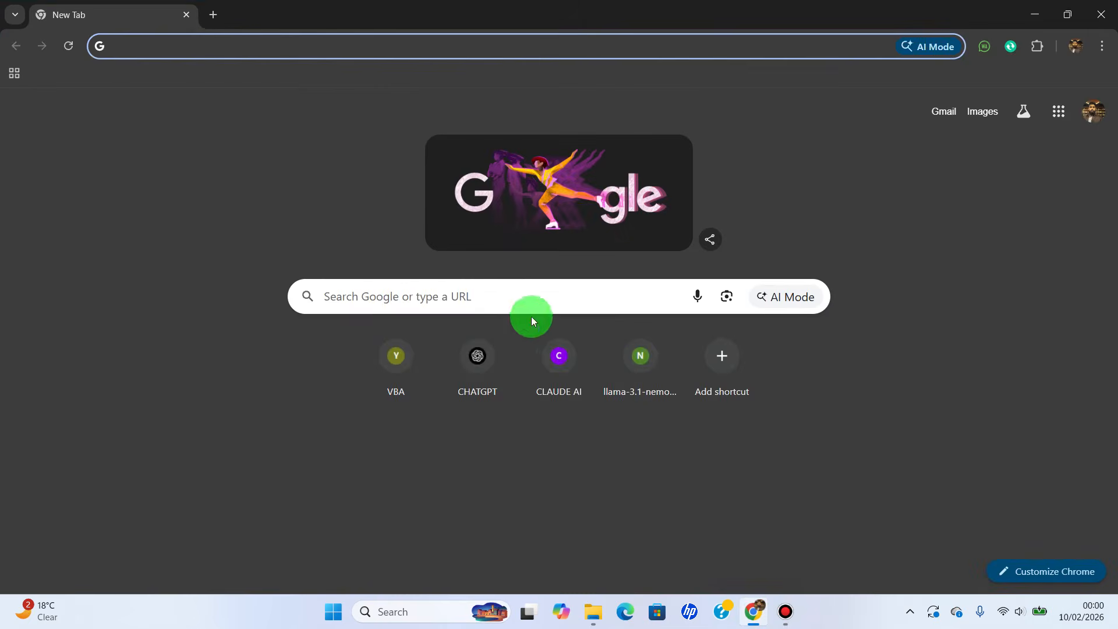
left_click(516, 298)
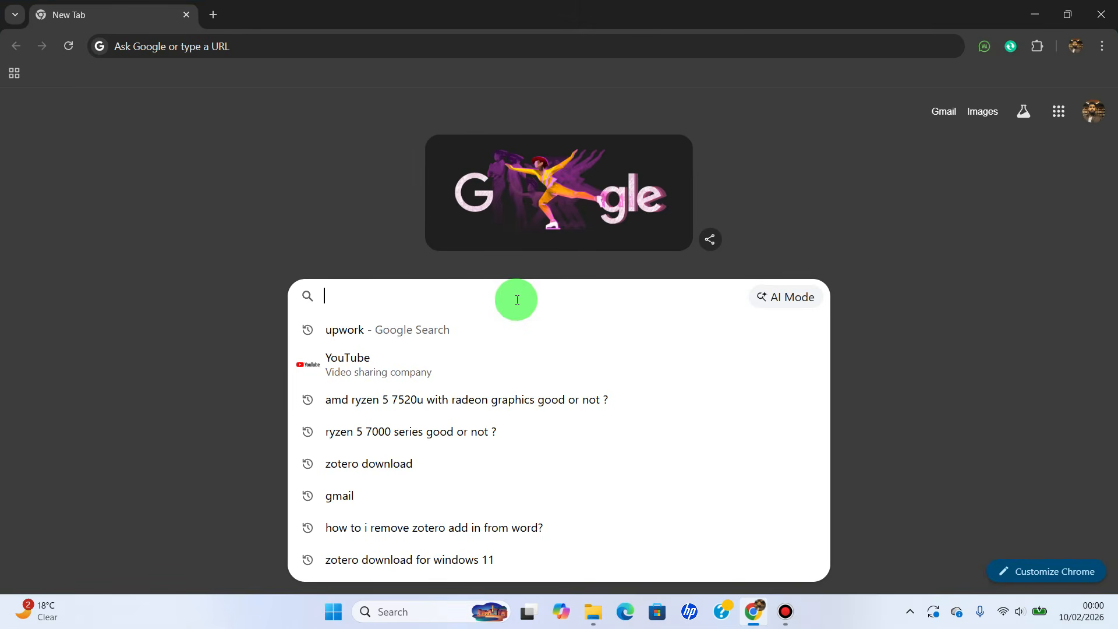
type("zo")
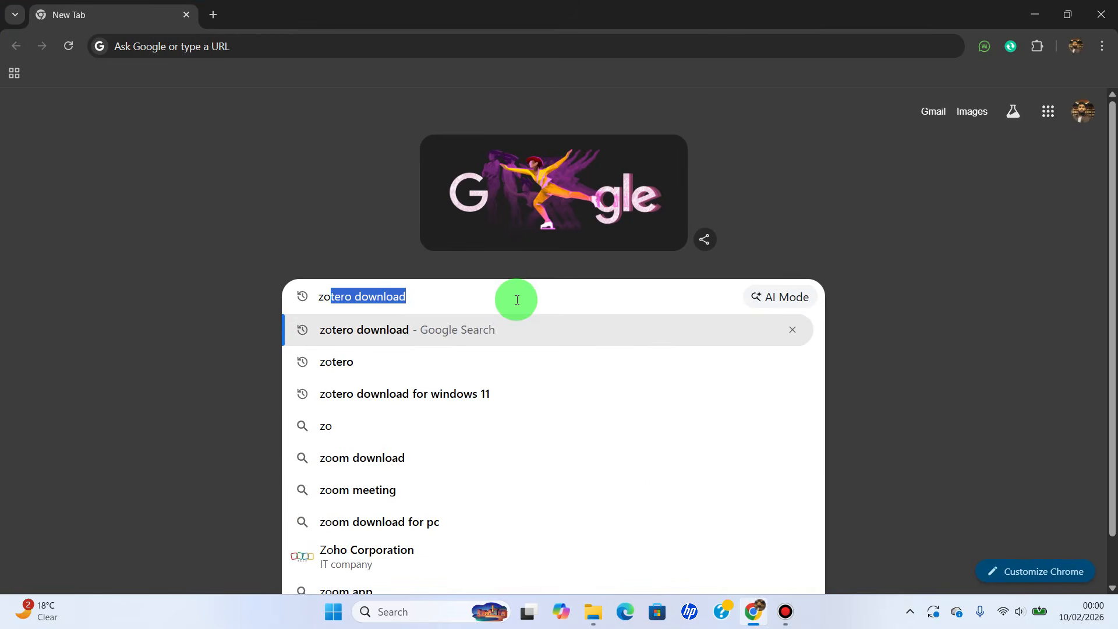
type("ter")
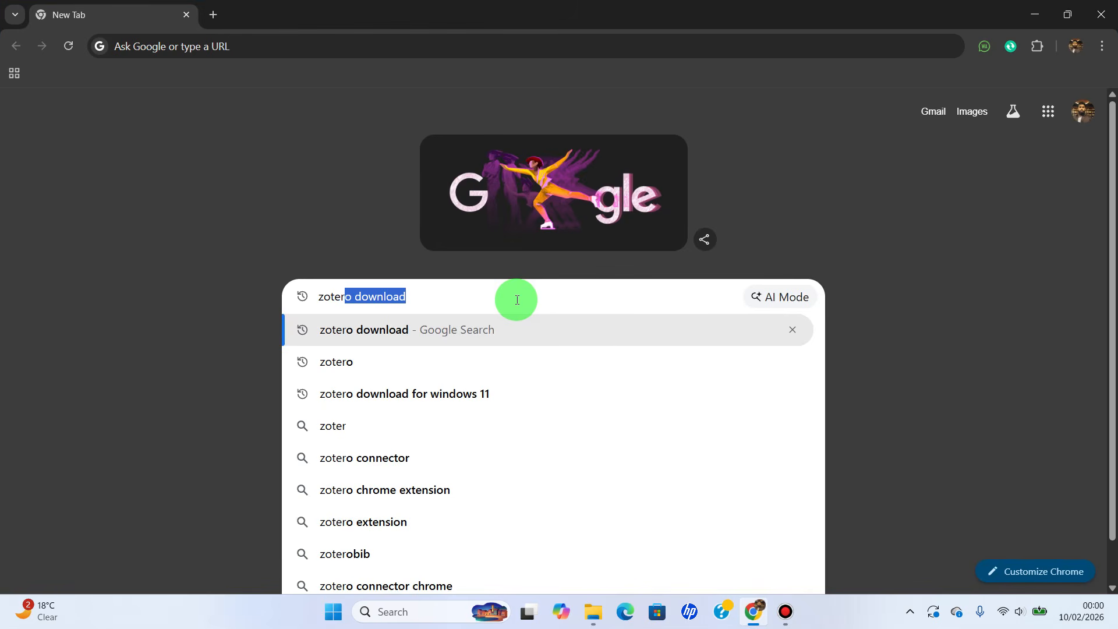
type("o")
type(".org")
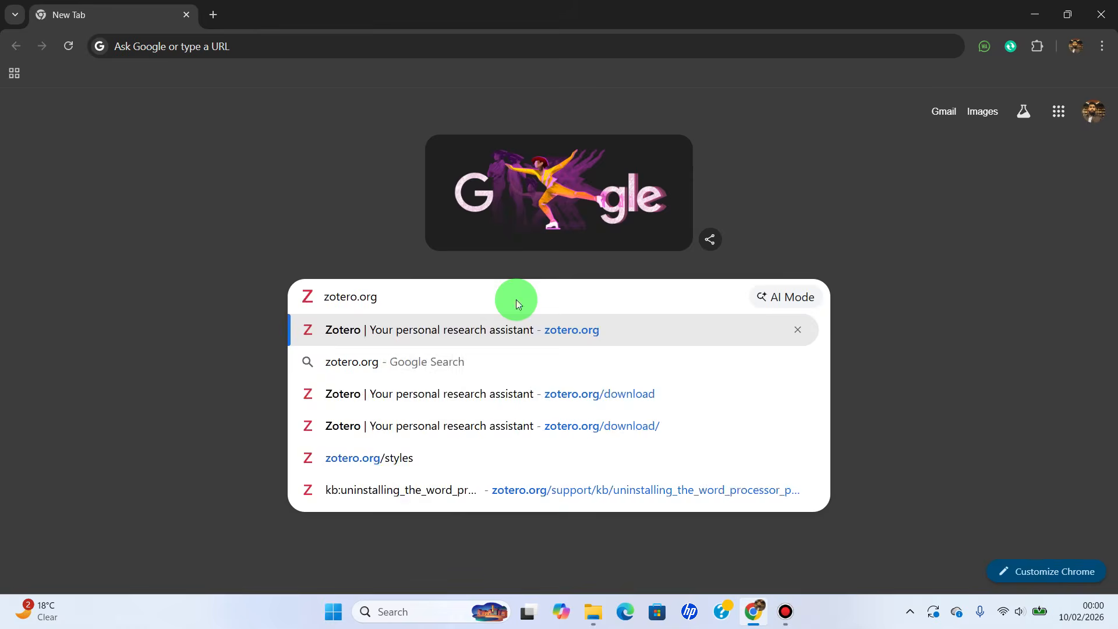
key("Return")
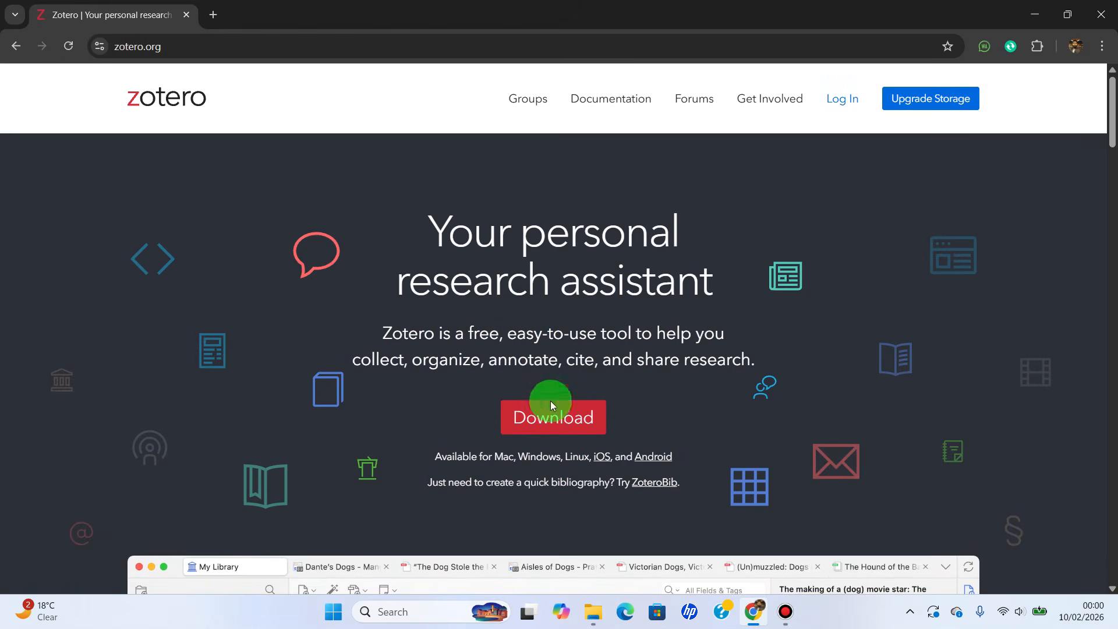
Step: Download the 64-bit Zotero 8 installer for Windows and open the Downloads folder in File Explorer
left_click(550, 422)
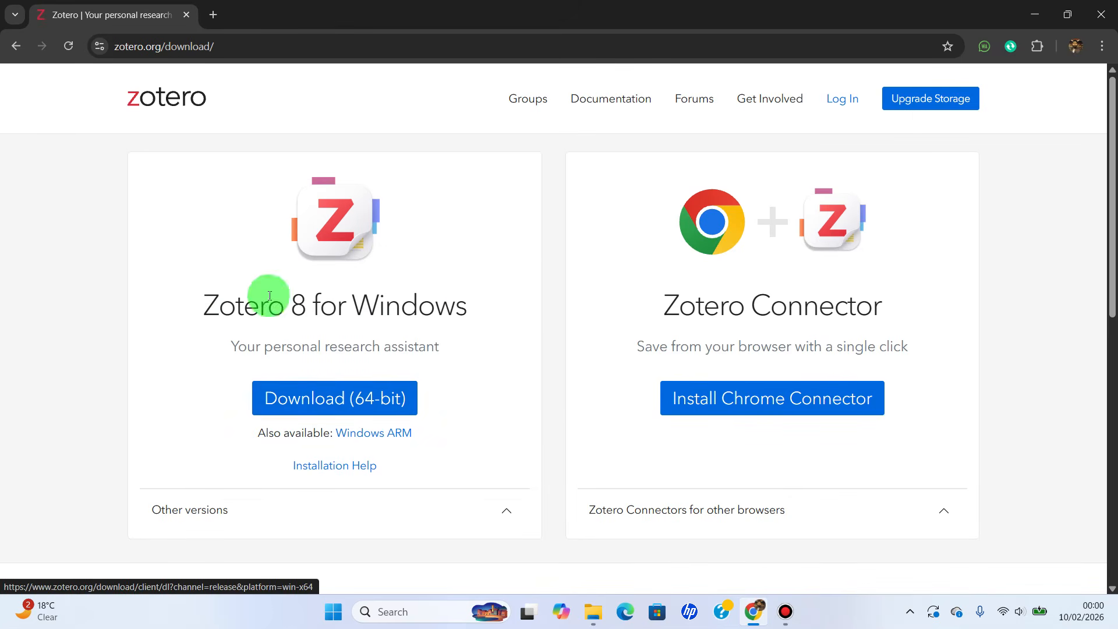
left_click(342, 410)
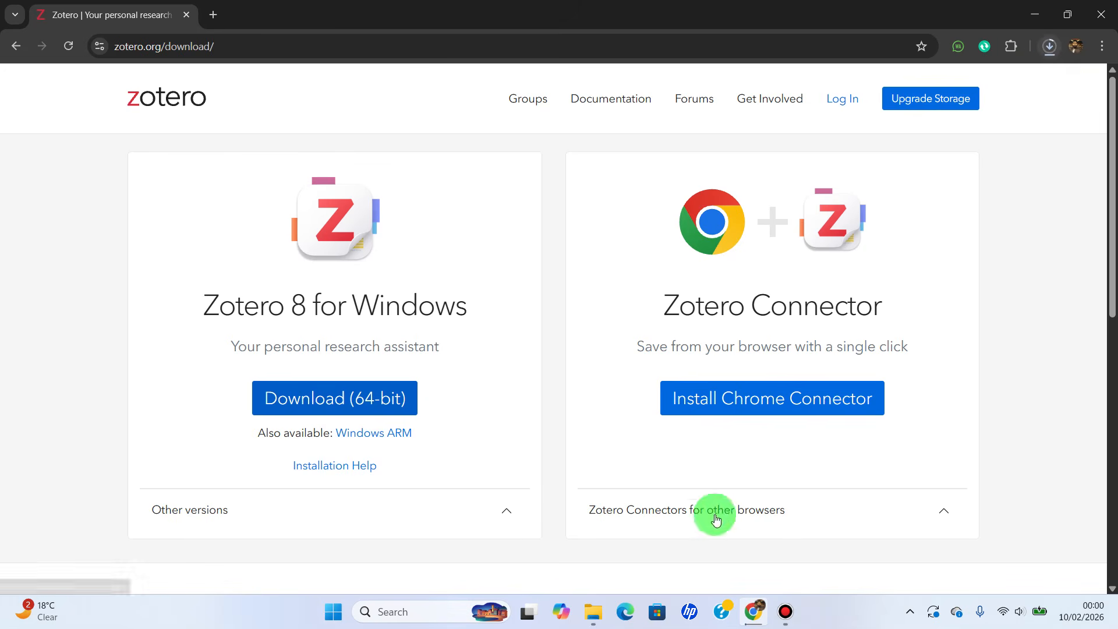
left_click(593, 620)
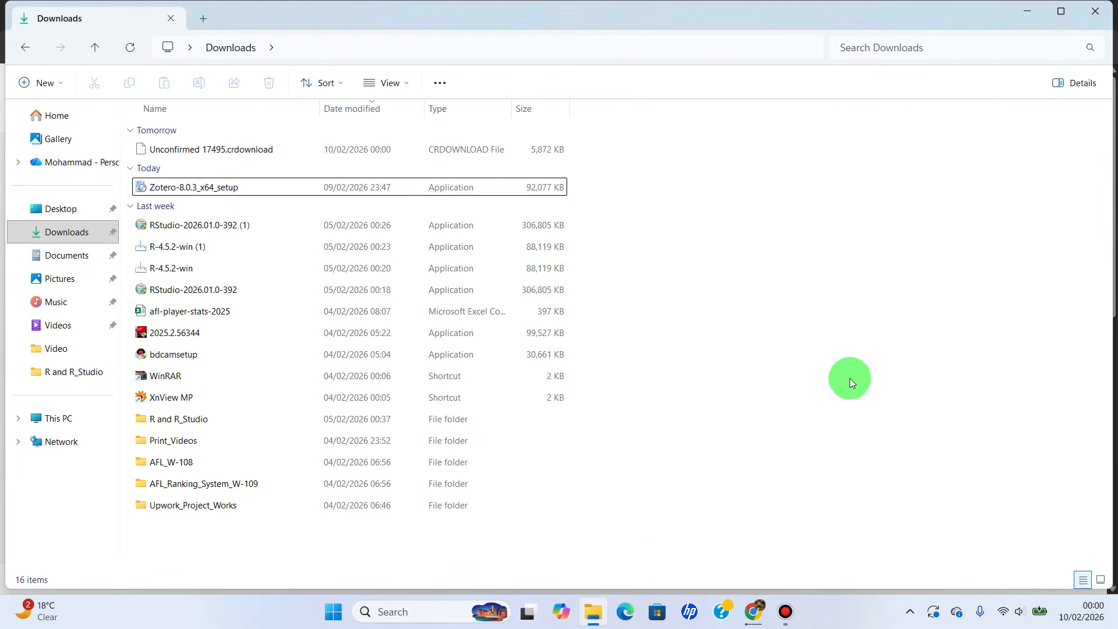
Step: Run Zotero-8.0.3_x64_setup, install Zotero with the Standard setup type, and finish with Launch Zotero now enabled
left_click(261, 195)
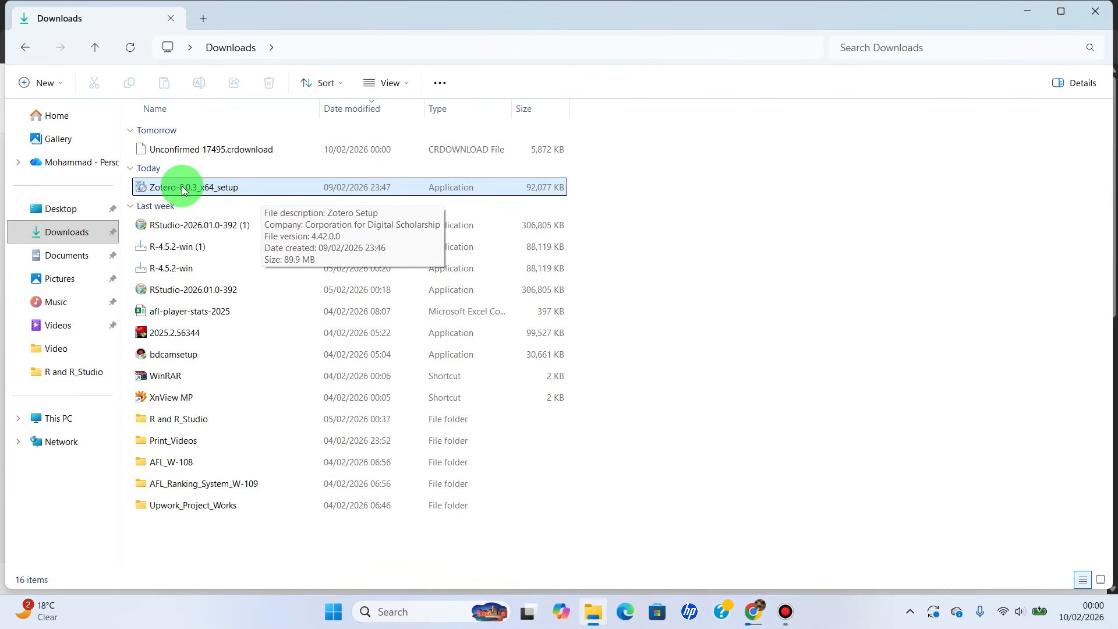
double_click(227, 187)
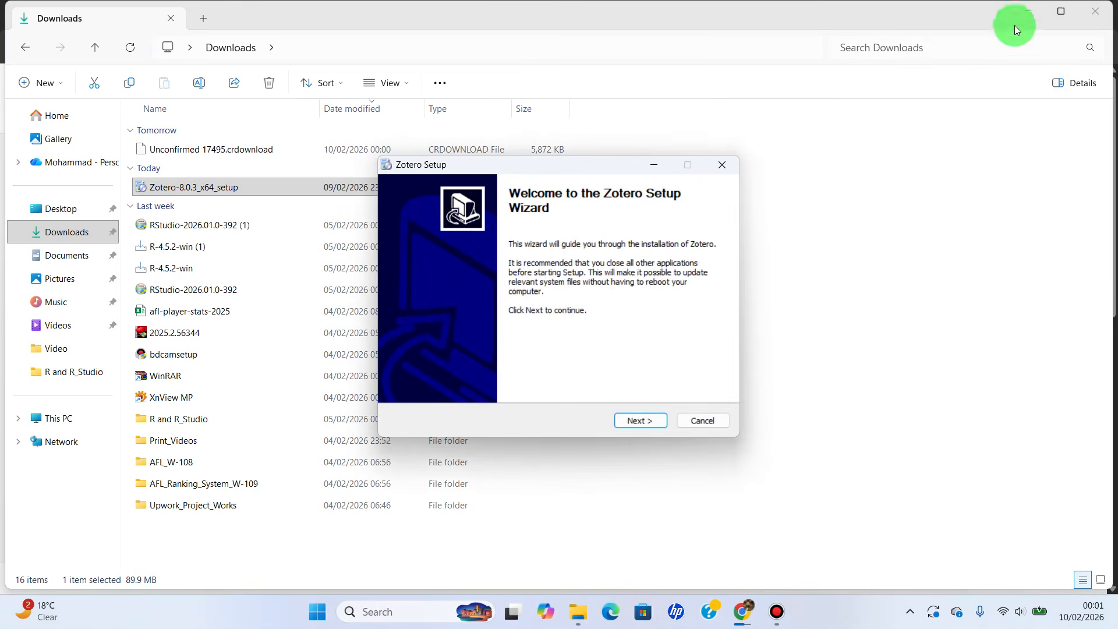
left_click(646, 423)
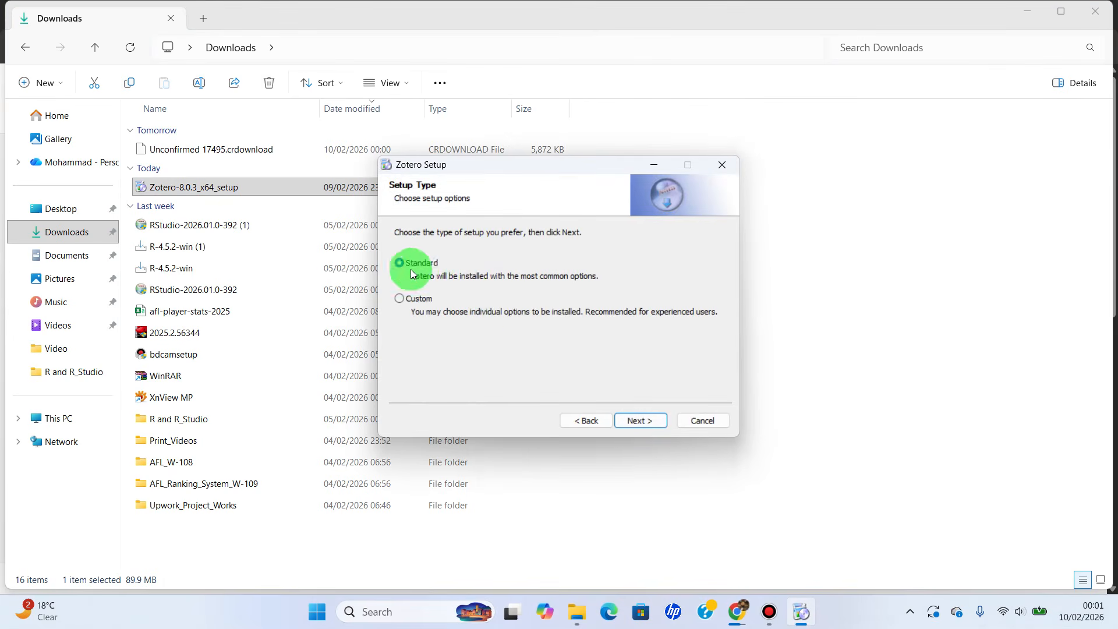
left_click(637, 421)
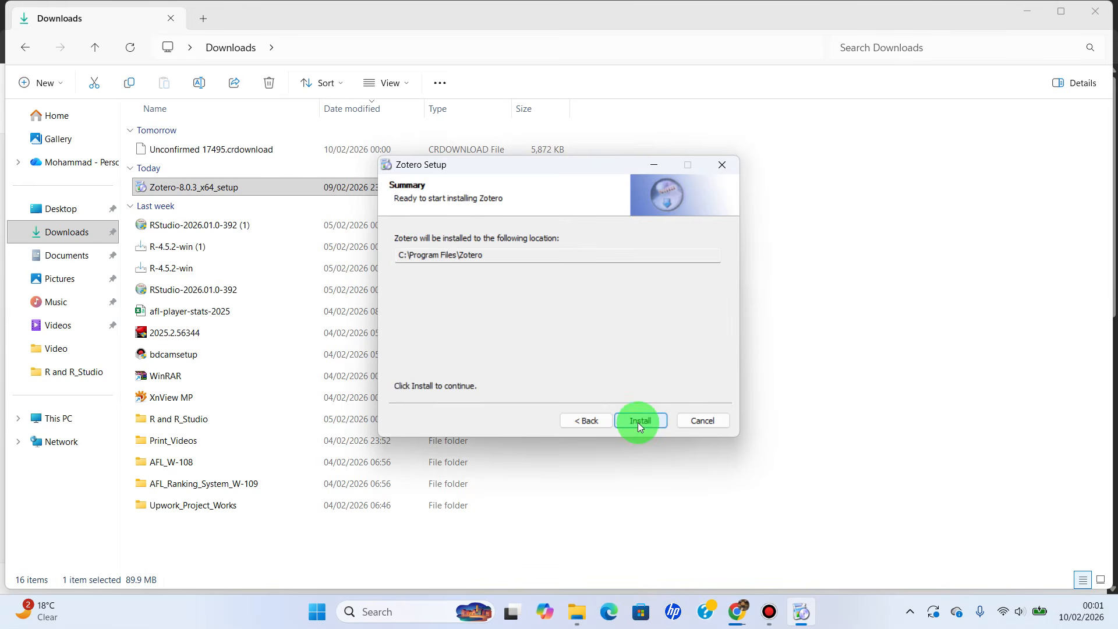
left_click(638, 422)
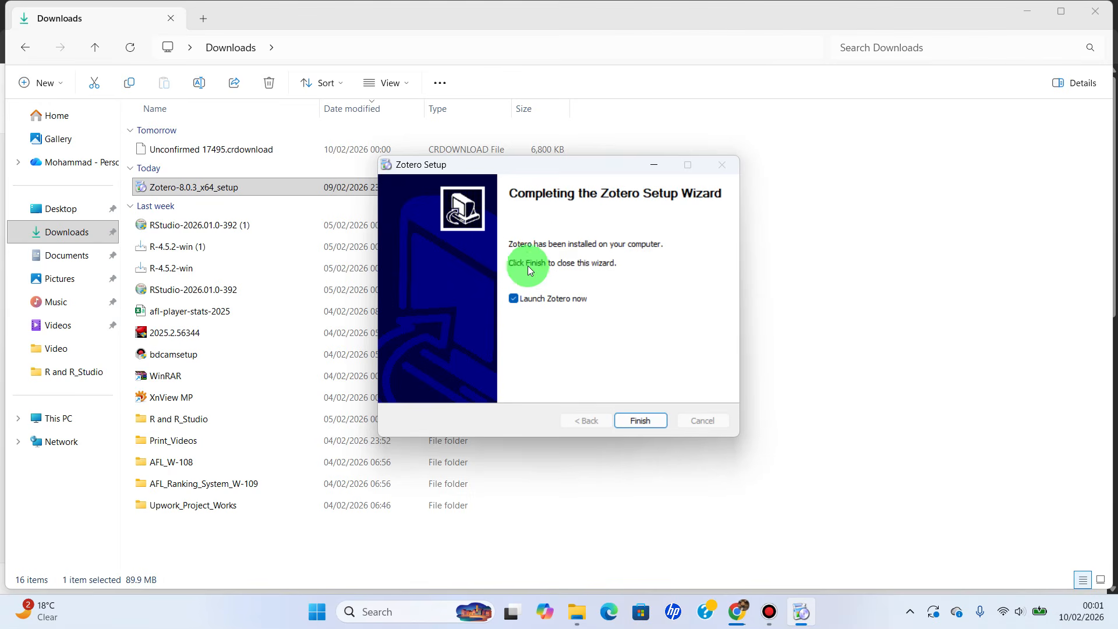
left_click(650, 419)
Step: Minimize the File Explorer, Chrome and Zotero windows to show the desktop, and refresh it
left_click(1029, 13)
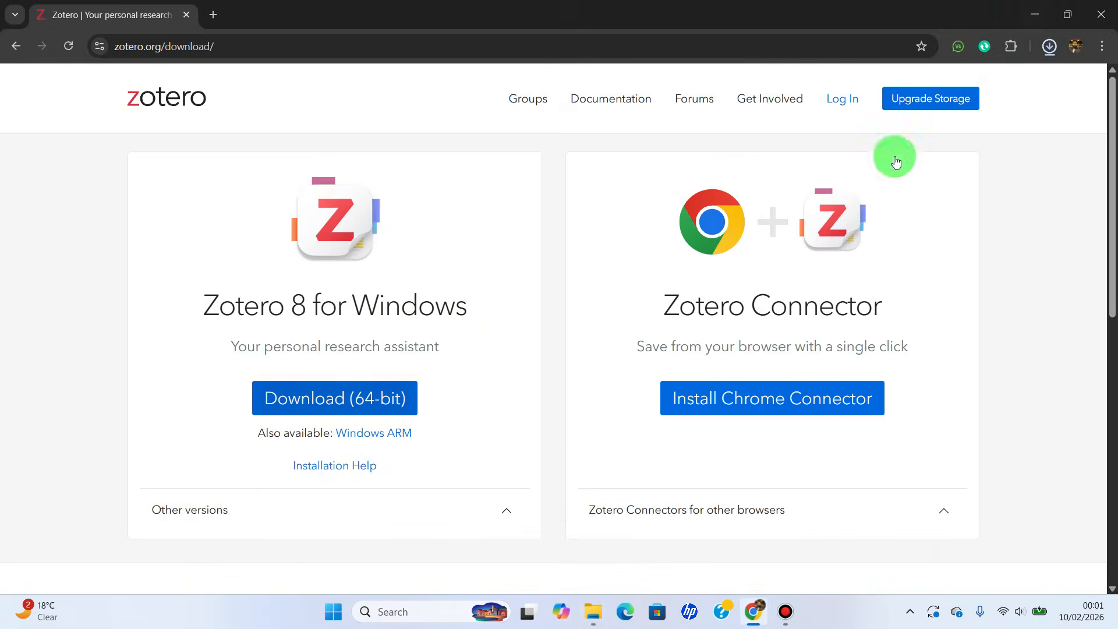
left_click(1030, 15)
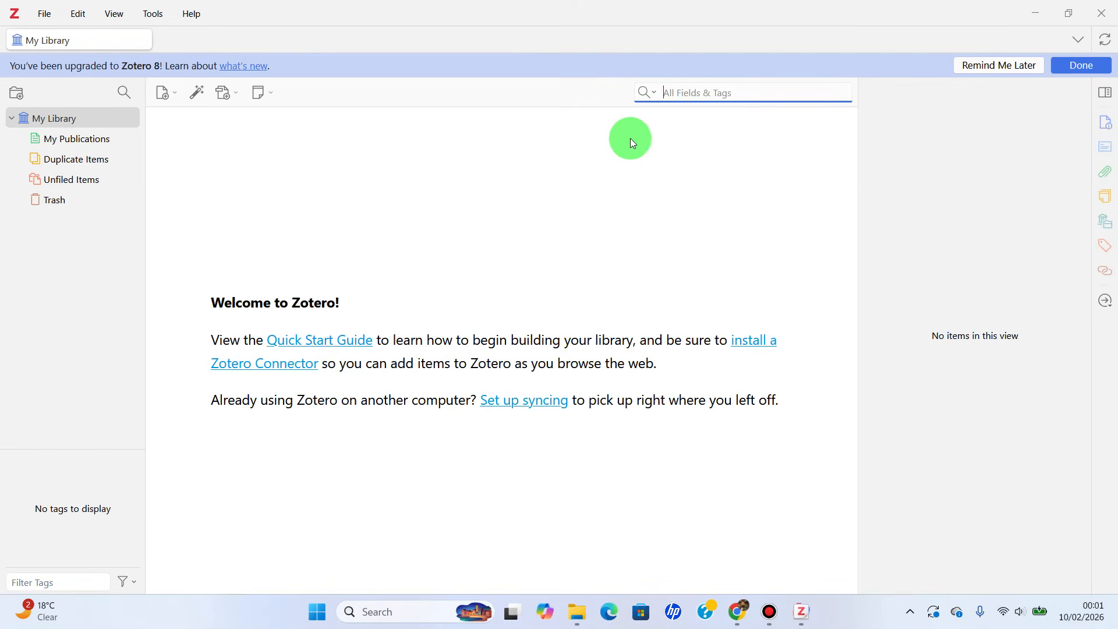
left_click(1034, 11)
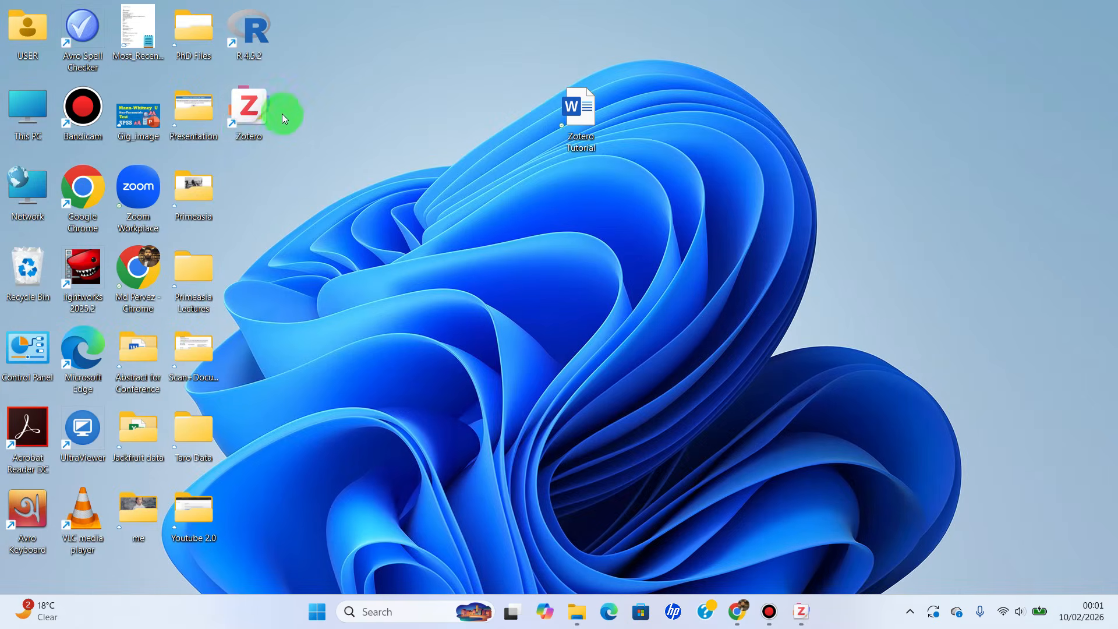
right_click(386, 140)
left_click(417, 201)
Step: Return to the Zotero download page in Chrome and examine the Zotero Connectors offered for other browsers
left_click(737, 612)
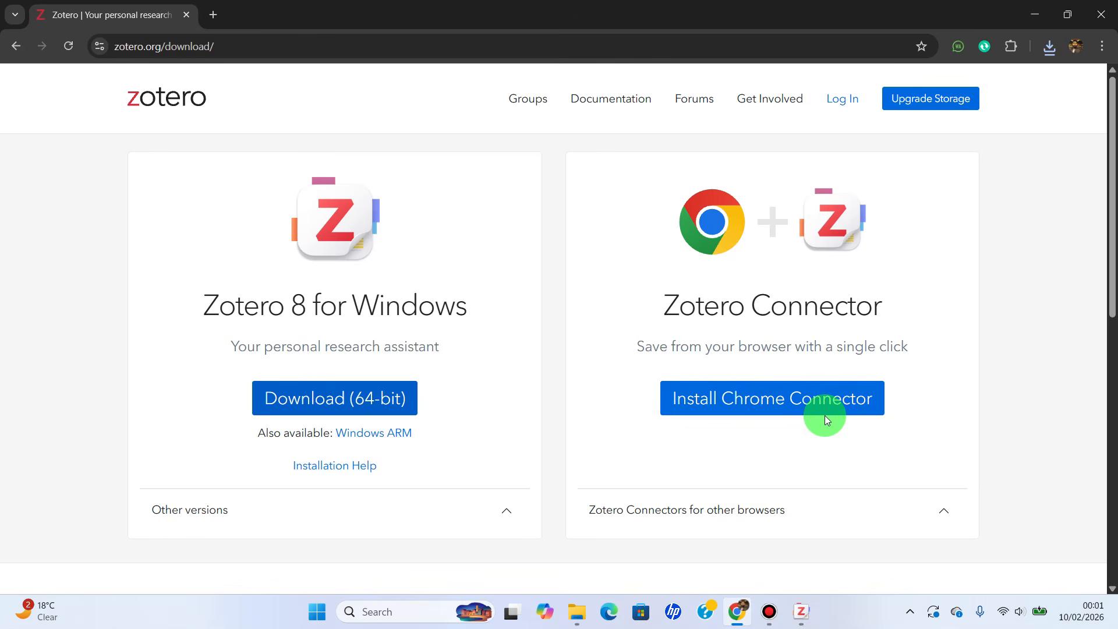
scroll(815, 413, "down", 2)
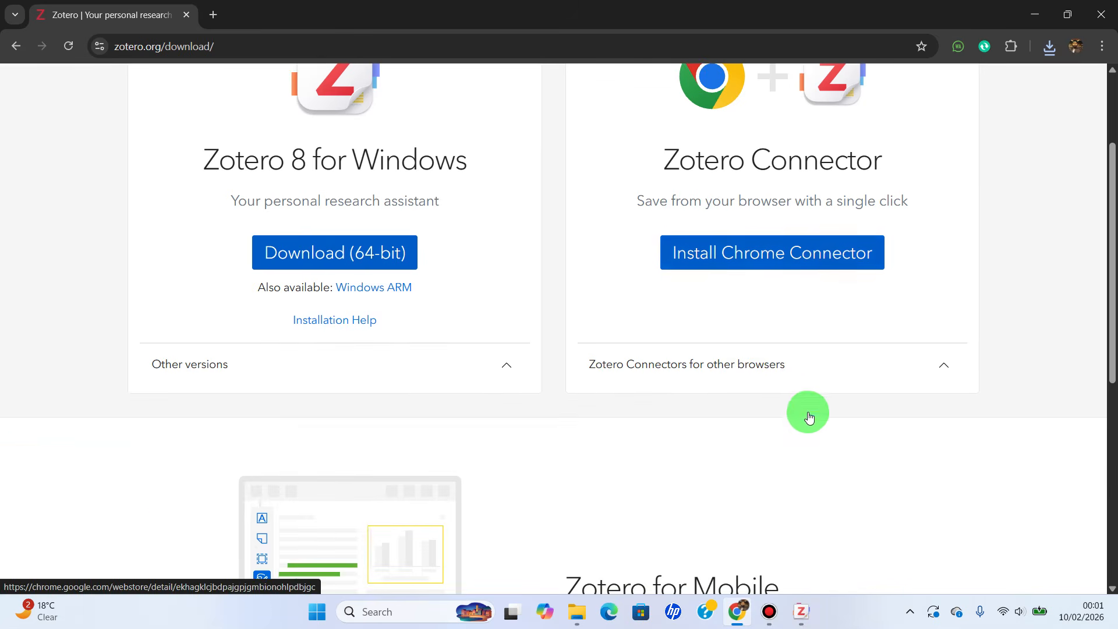
scroll(796, 411, "up", 1)
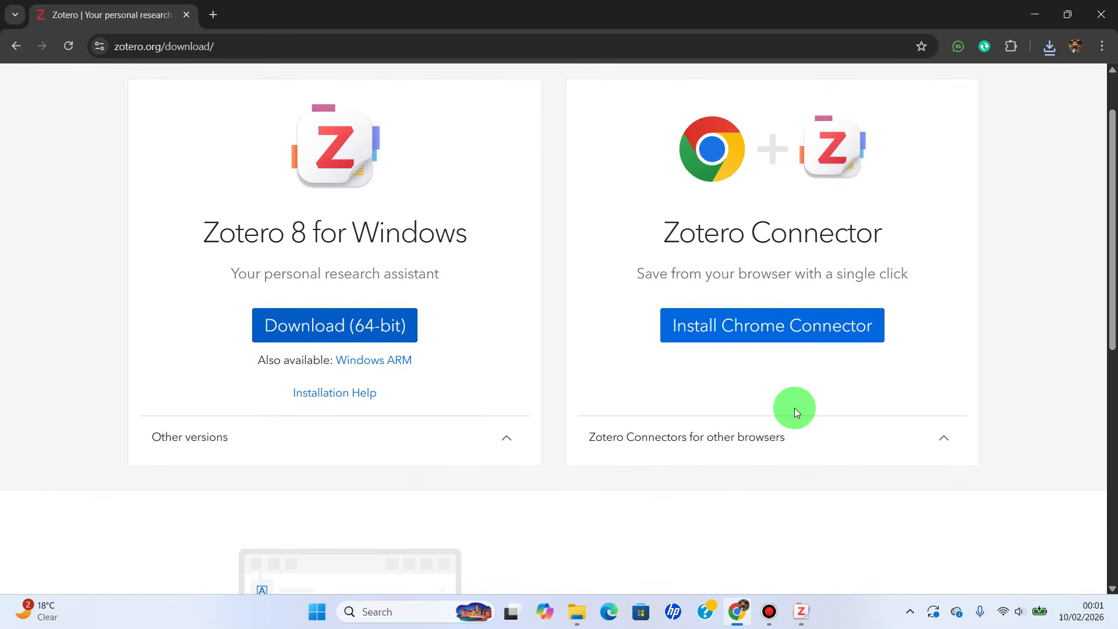
left_click(733, 440)
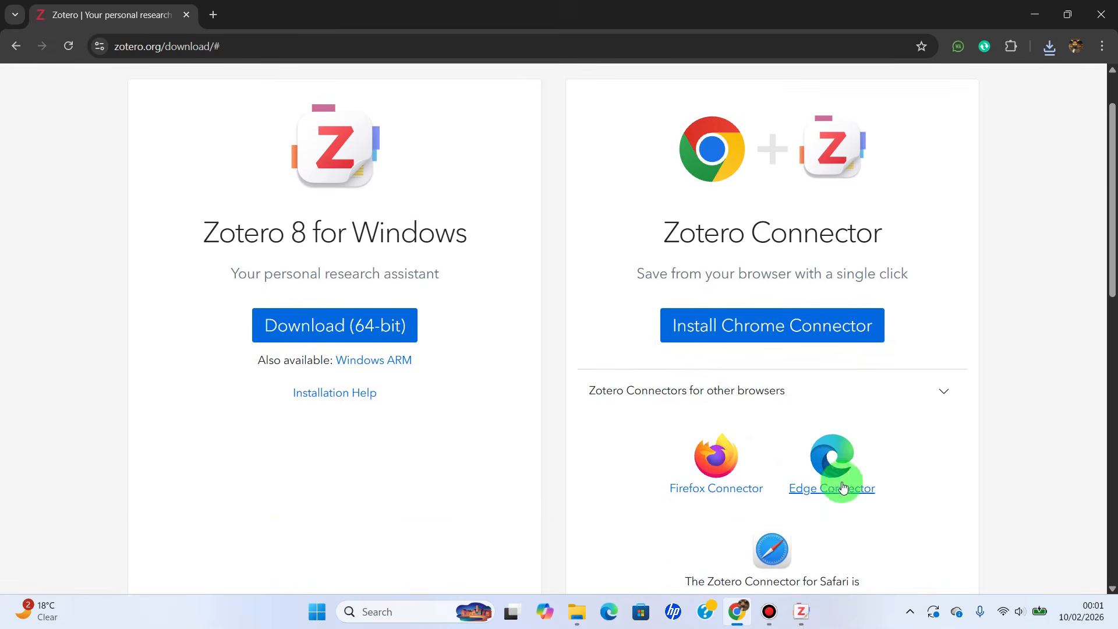
scroll(782, 532, "down", 1)
scroll(780, 527, "up", 2)
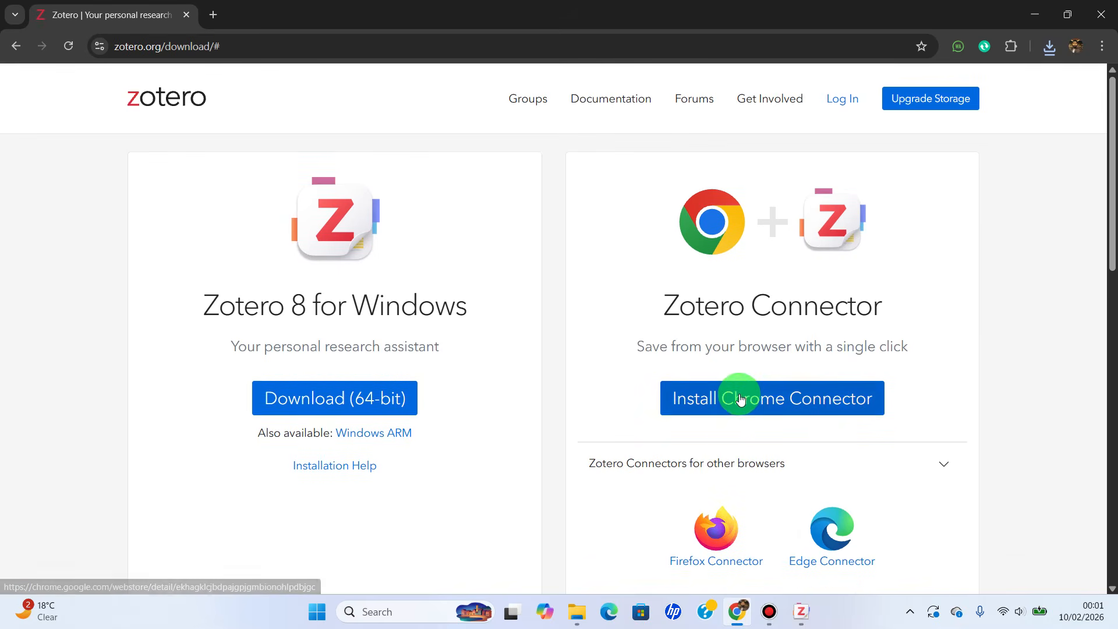
Step: Add the Zotero Connector extension to Chrome from the Chrome Web Store and check for it among the installed extensions
left_click(767, 403)
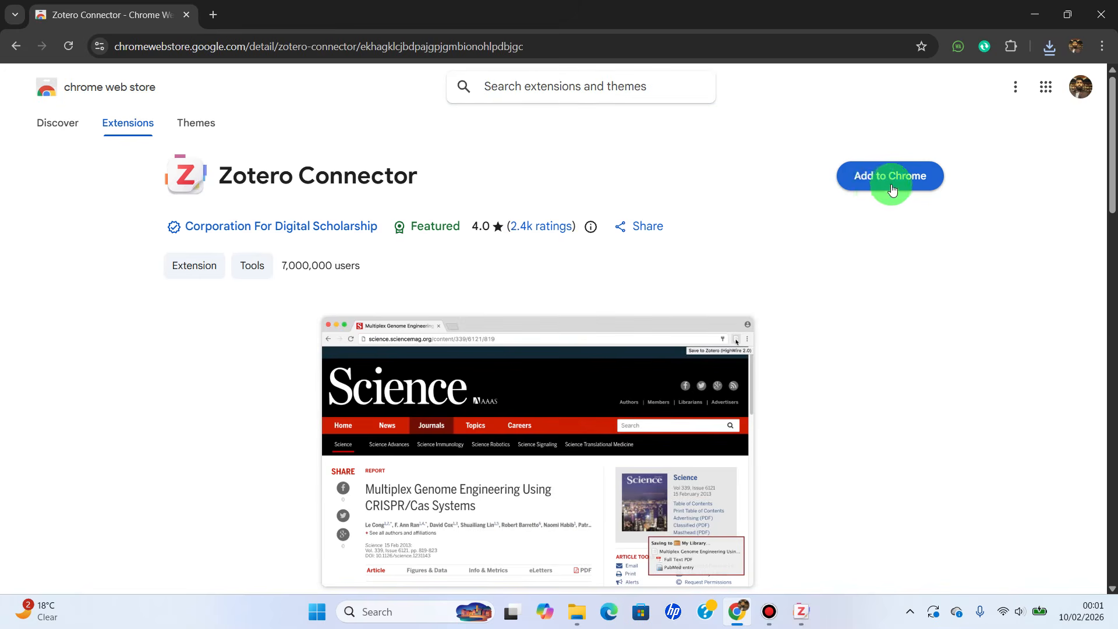
left_click(874, 181)
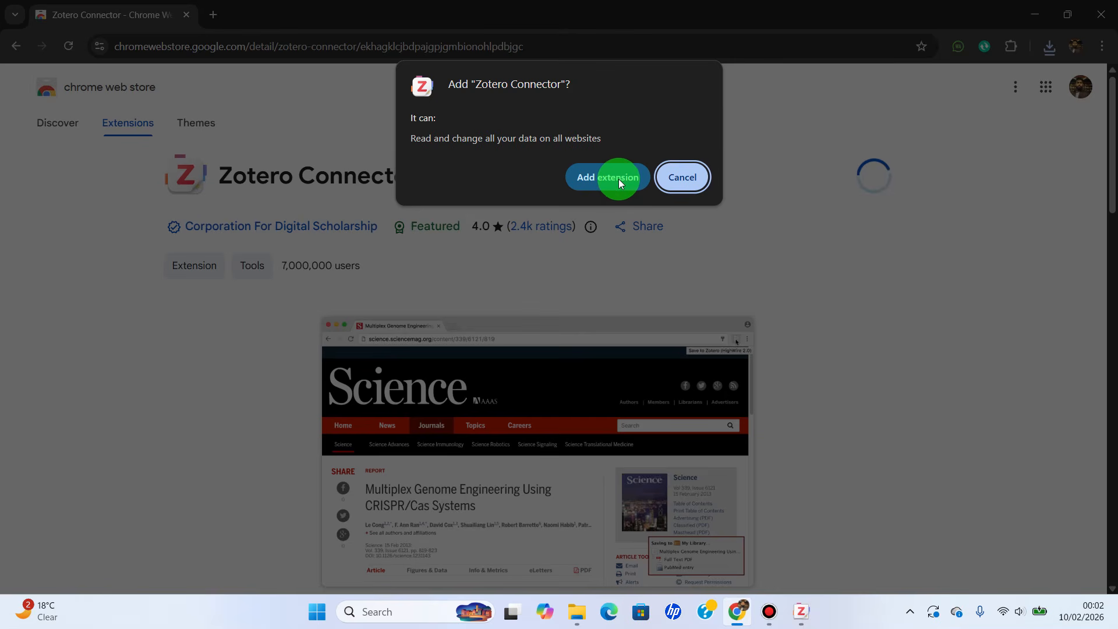
left_click(619, 179)
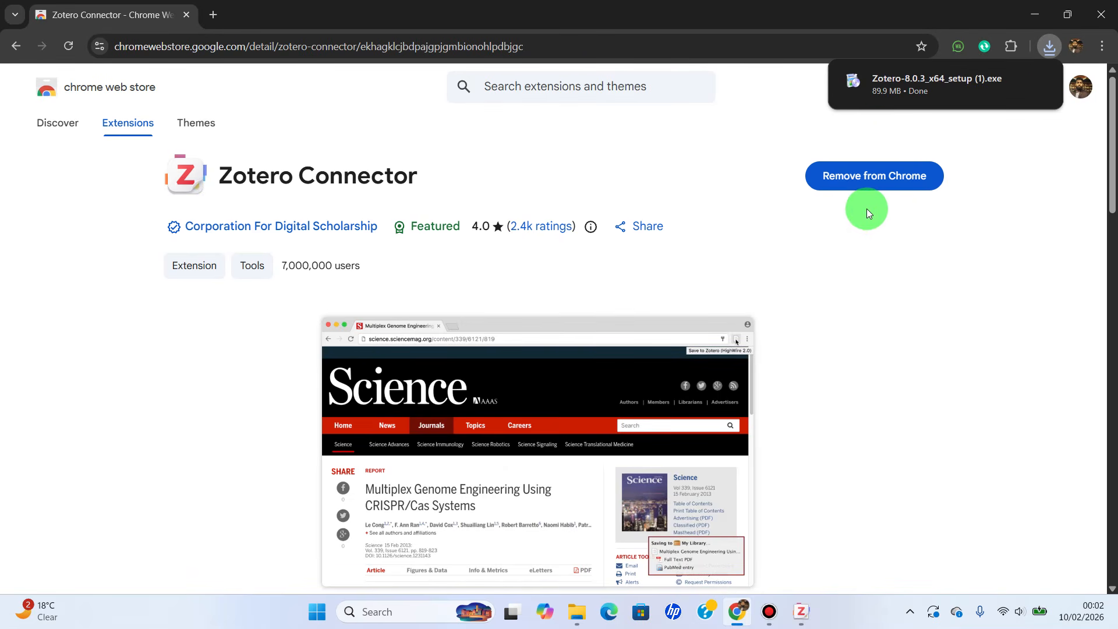
left_click(1007, 51)
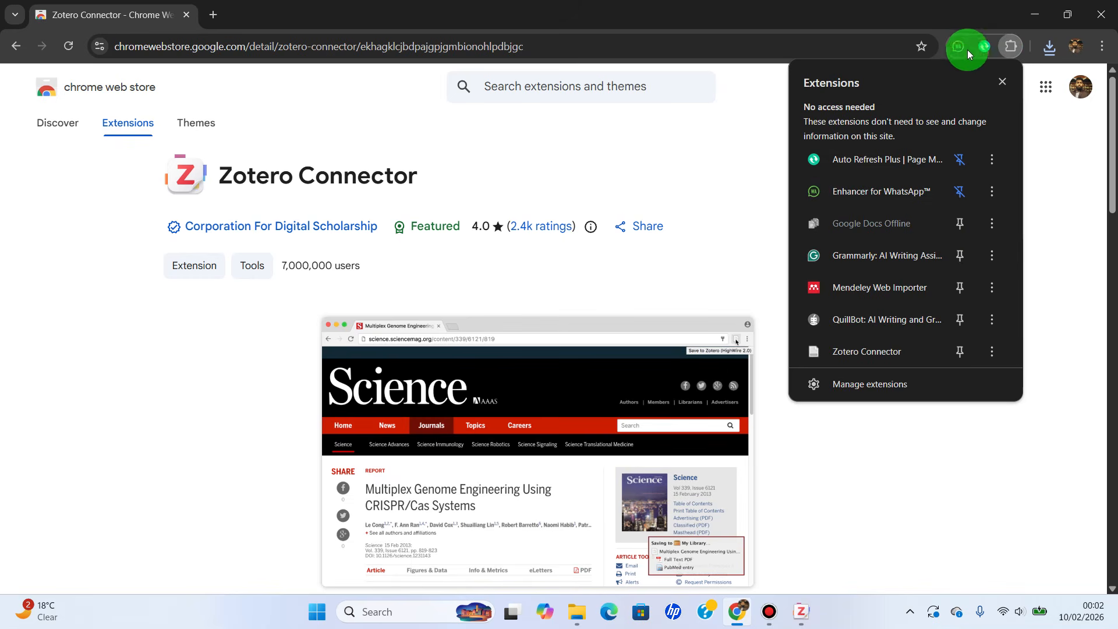
left_click(715, 151)
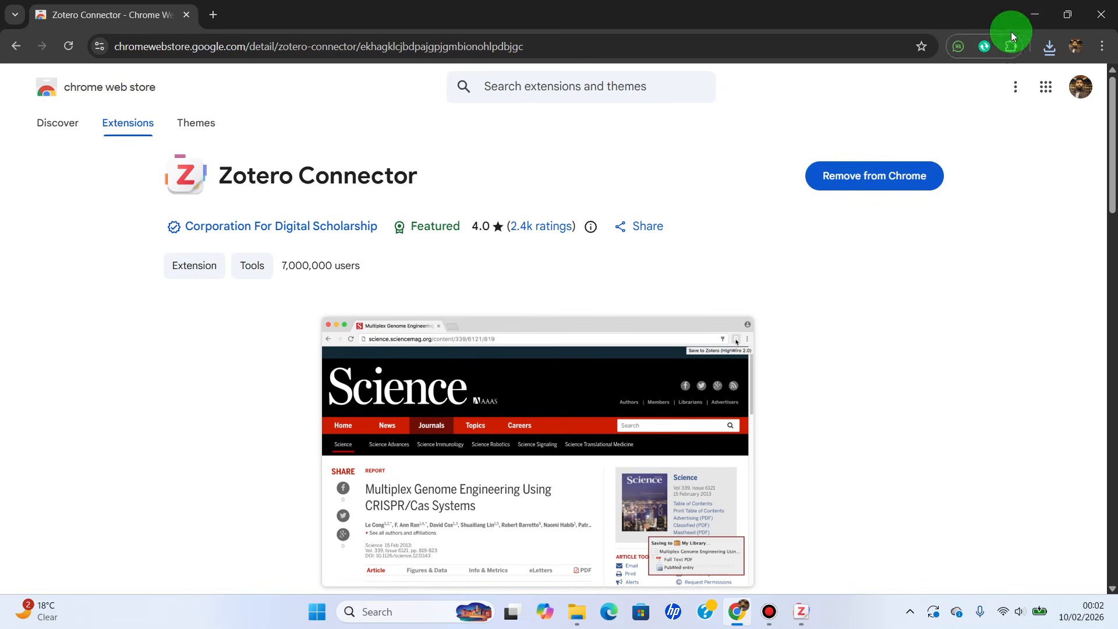
Step: Minimize Chrome, view the Zotero library window, and return to the desktop
left_click(1028, 10)
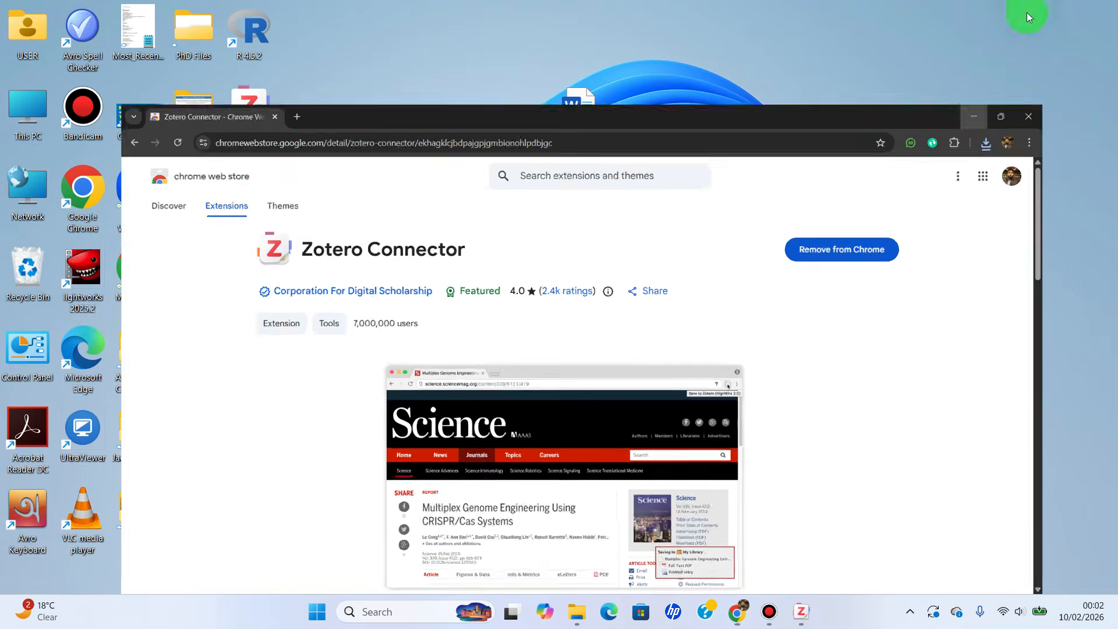
left_click(803, 611)
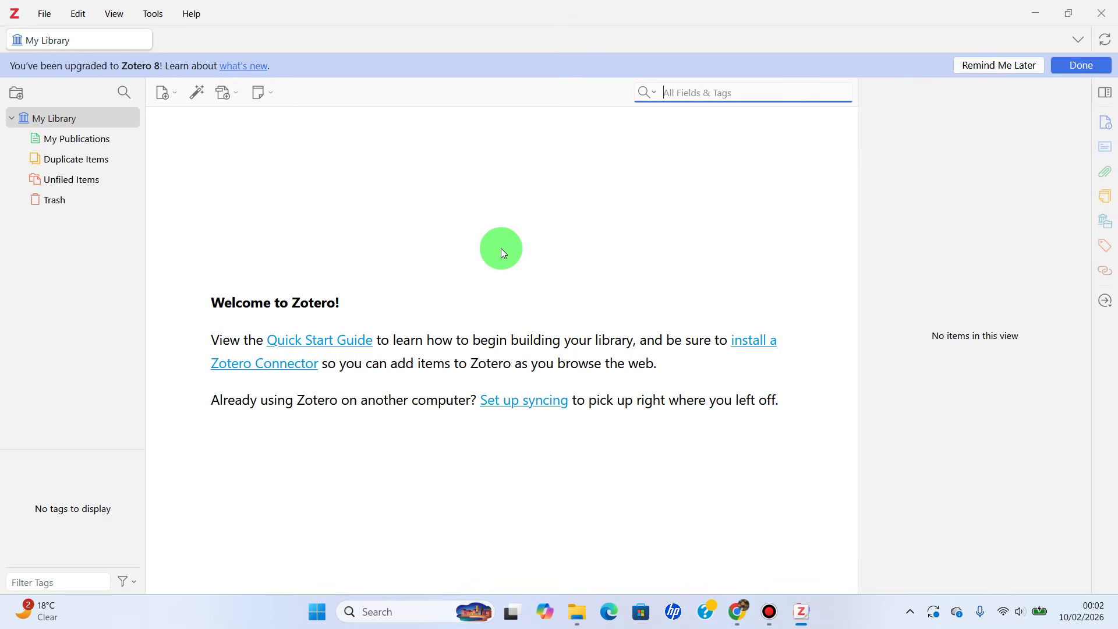
left_click(1044, 13)
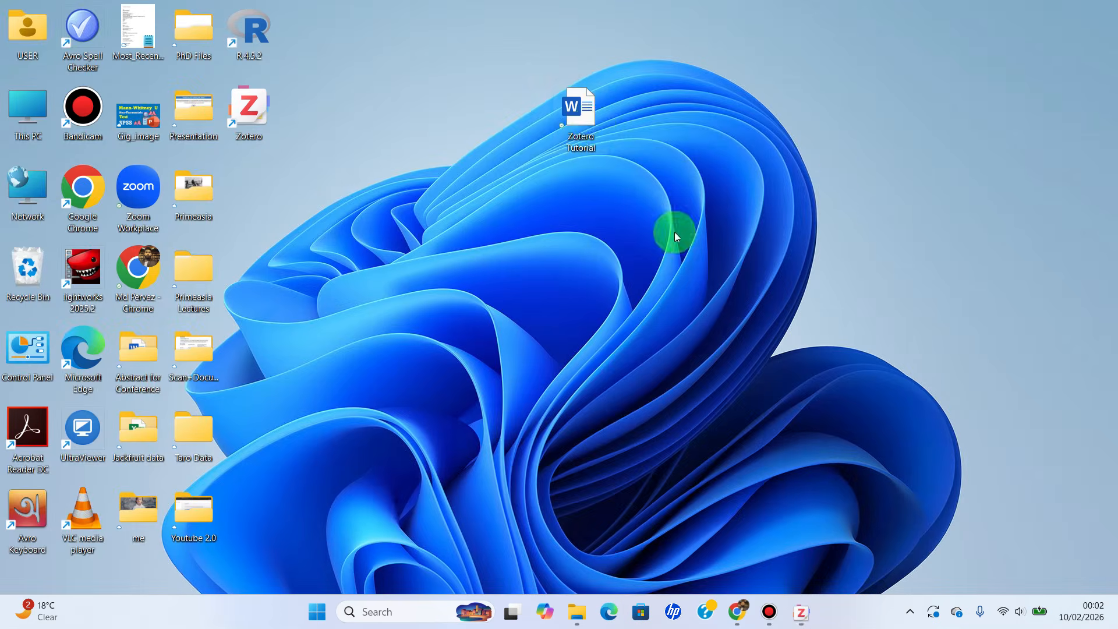
Step: Open the Zotero Tutorial document in Word and display the Zotero add-in commands
double_click(583, 114)
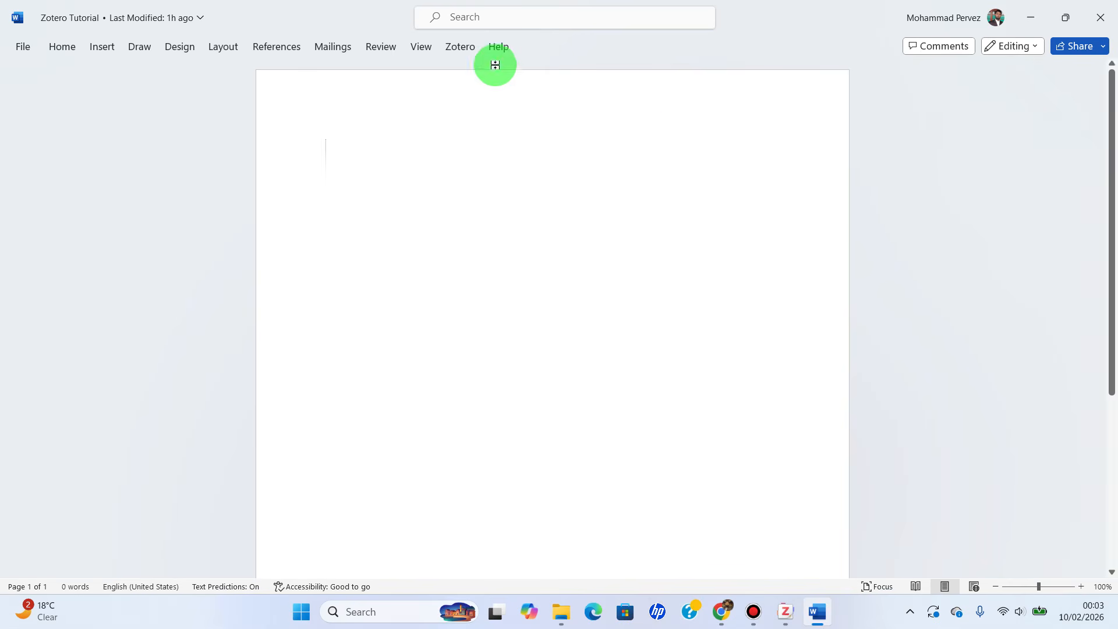
left_click(461, 46)
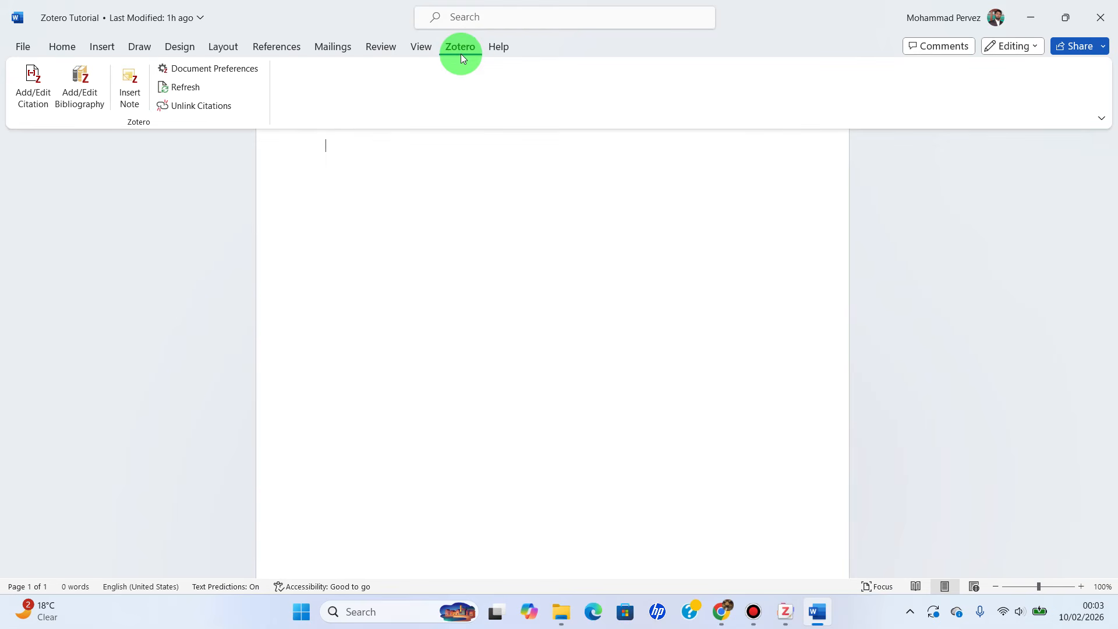
Step: Switch to Zotero, open its Cite settings, and examine the Word Processors section for the Microsoft Word add-in
left_click(785, 612)
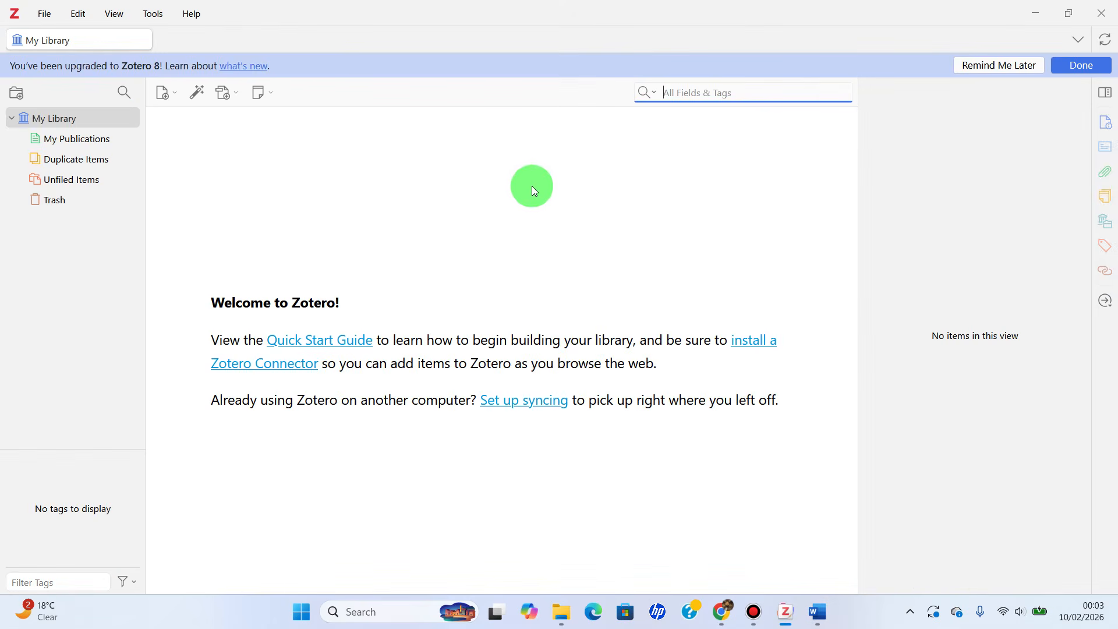
left_click(82, 17)
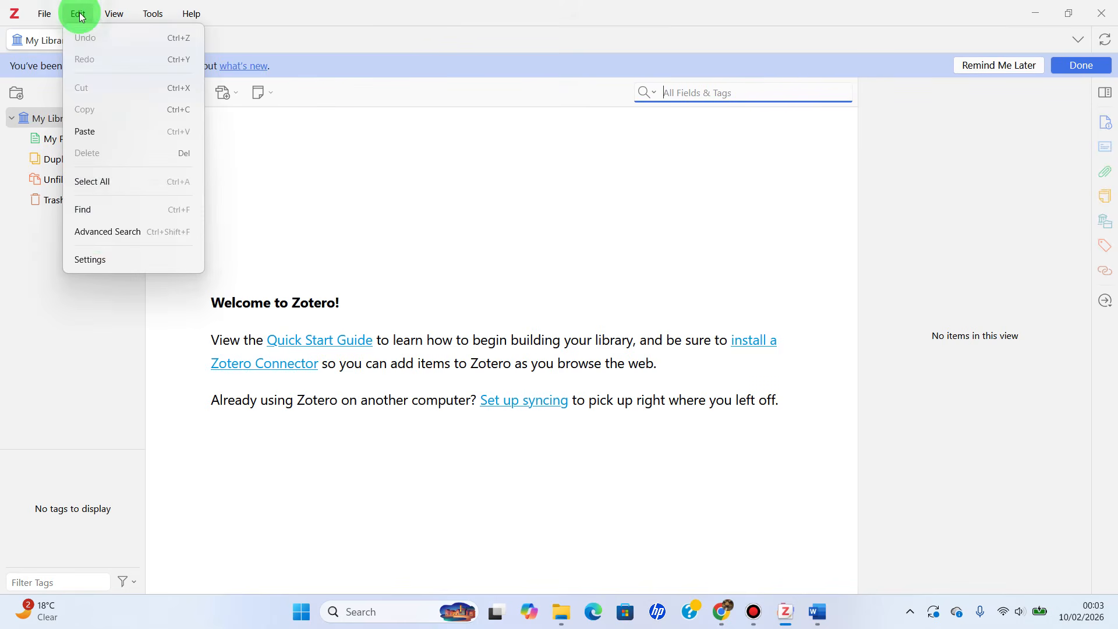
left_click(97, 259)
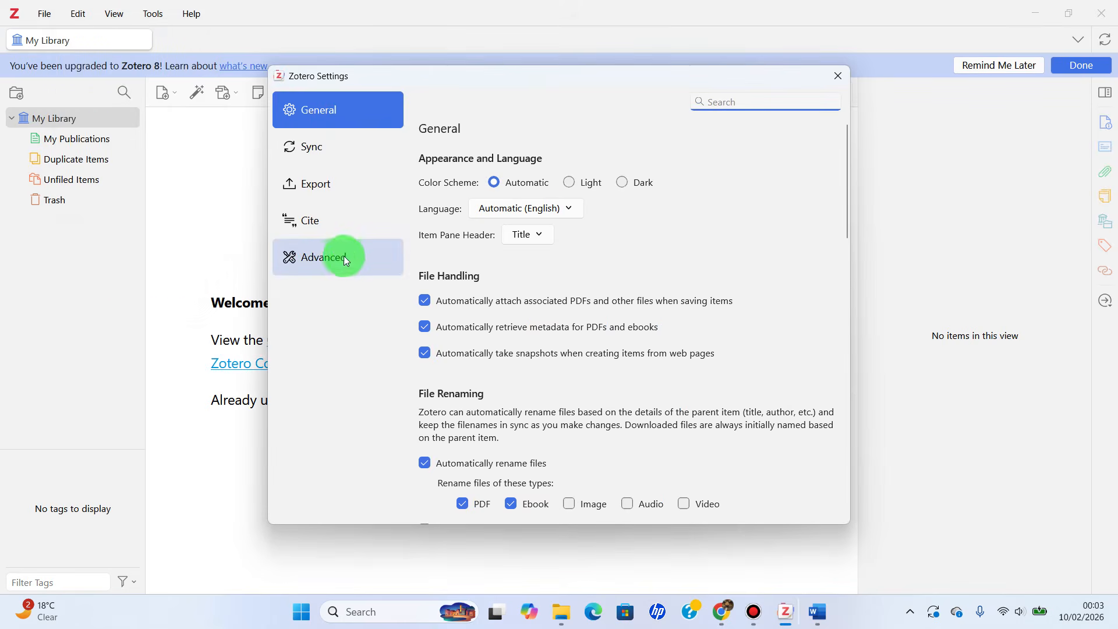
left_click(303, 219)
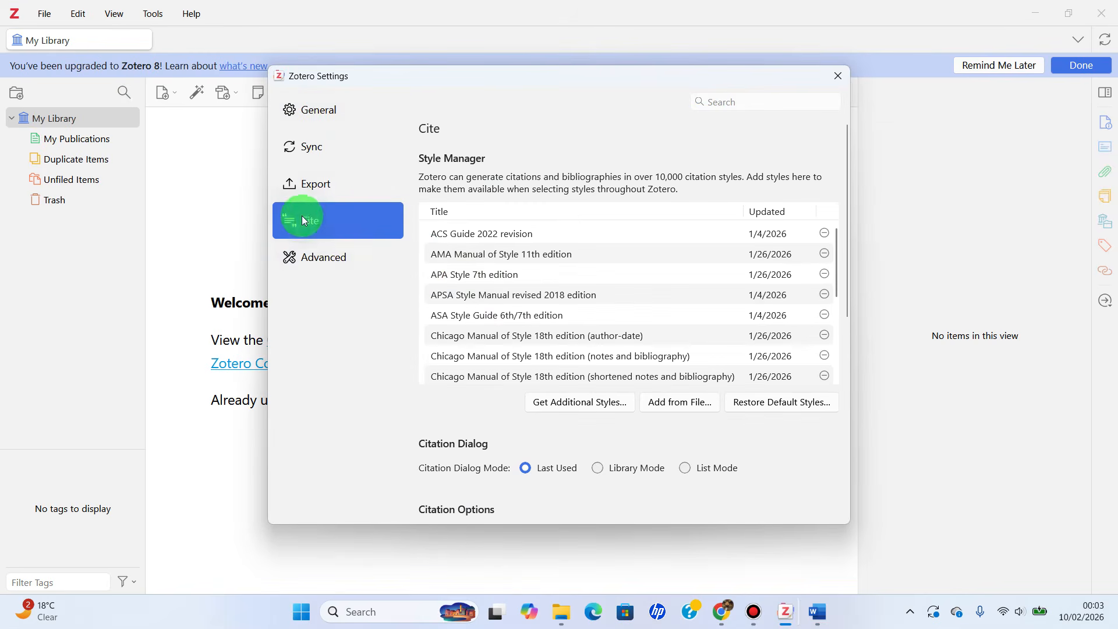
scroll(496, 343, "down", 10)
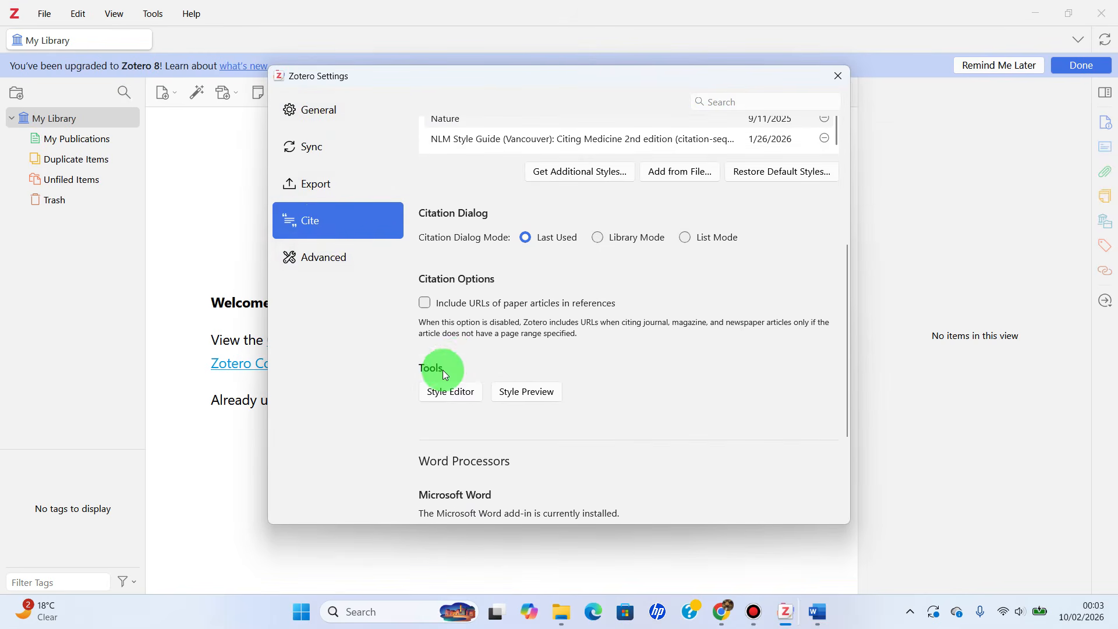
scroll(460, 363, "down", 3)
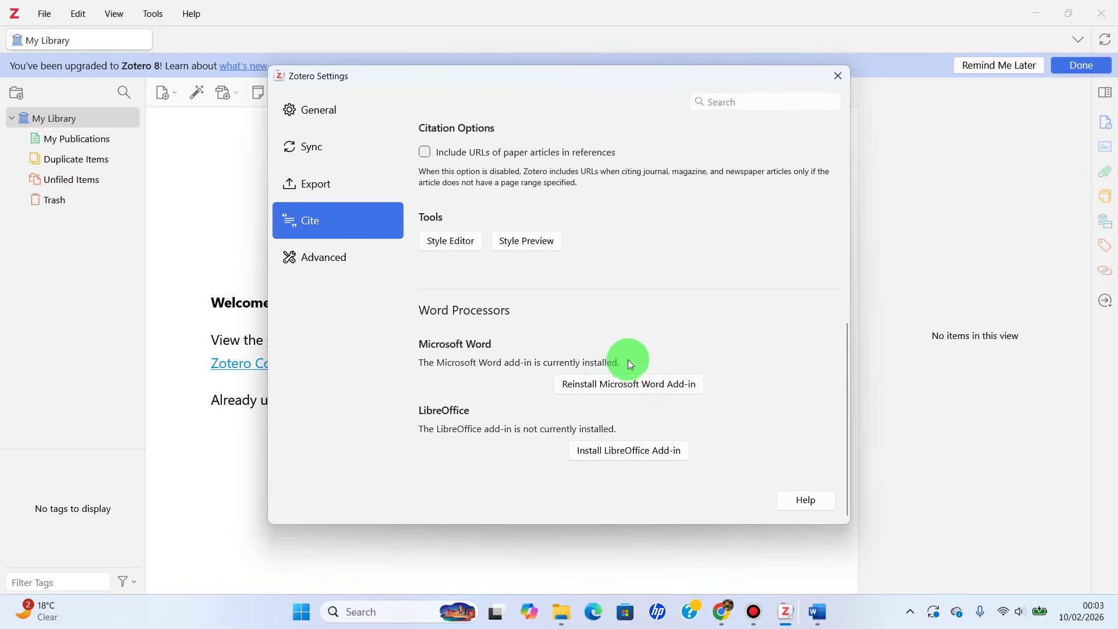
Step: Check the Word document for the Zotero add-in and return to Zotero's Cite settings
left_click(819, 613)
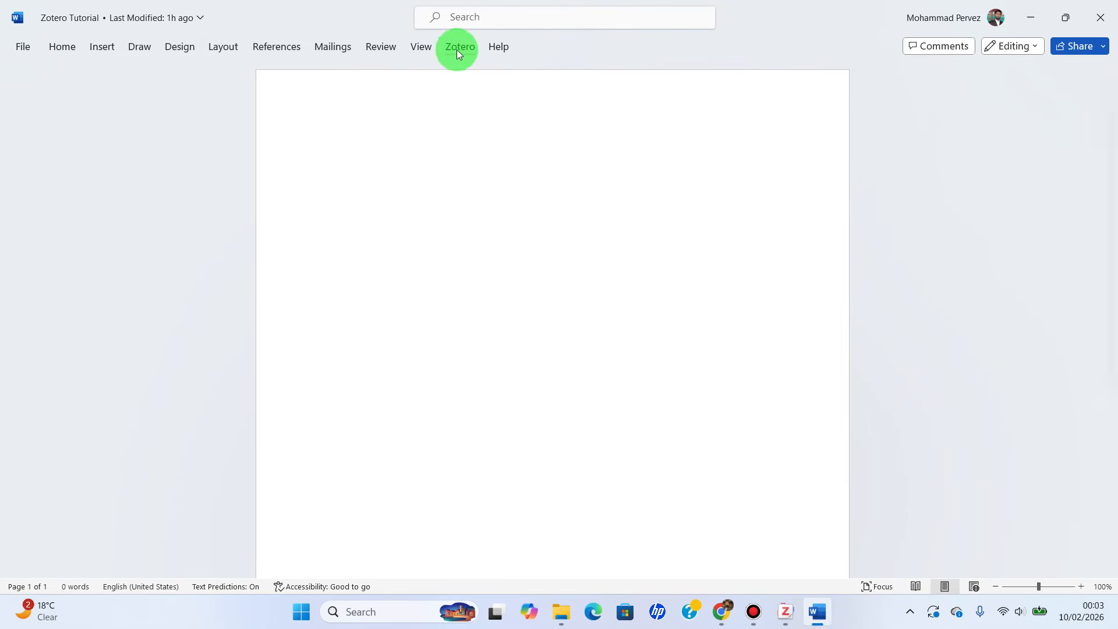
left_click(817, 619)
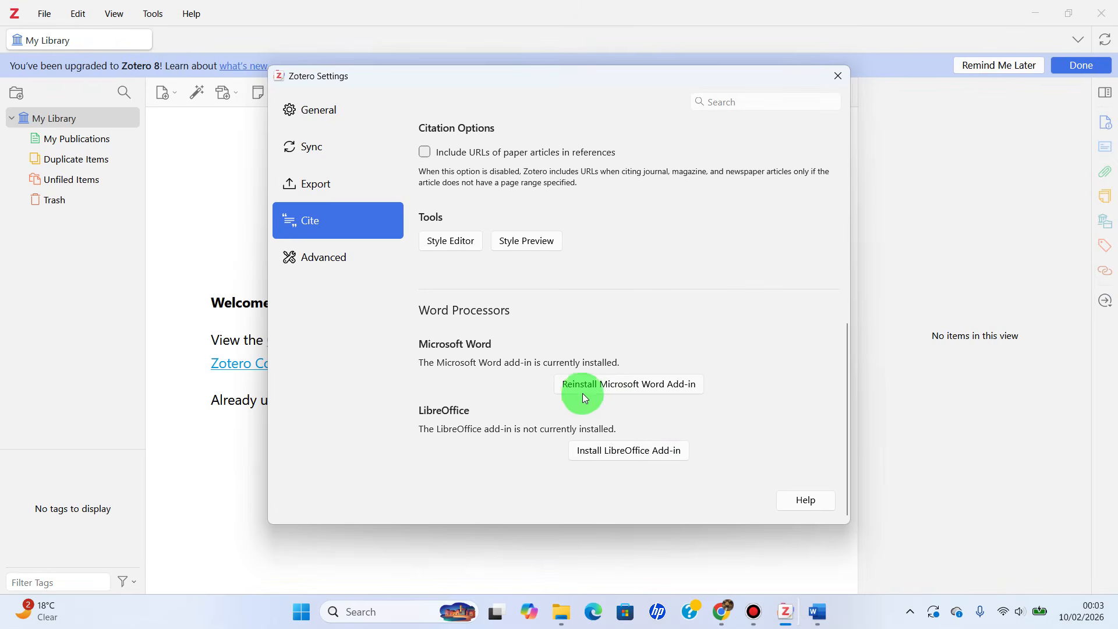